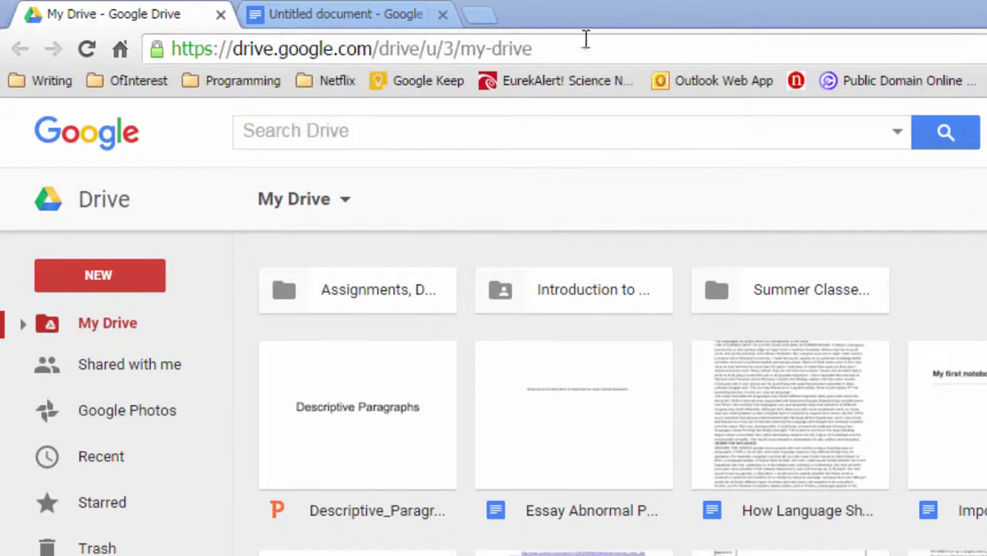
Switch from Google Drive's New options to the already open blank Untitled document.
{"action": "left_click", "coordinate": [80, 276]}
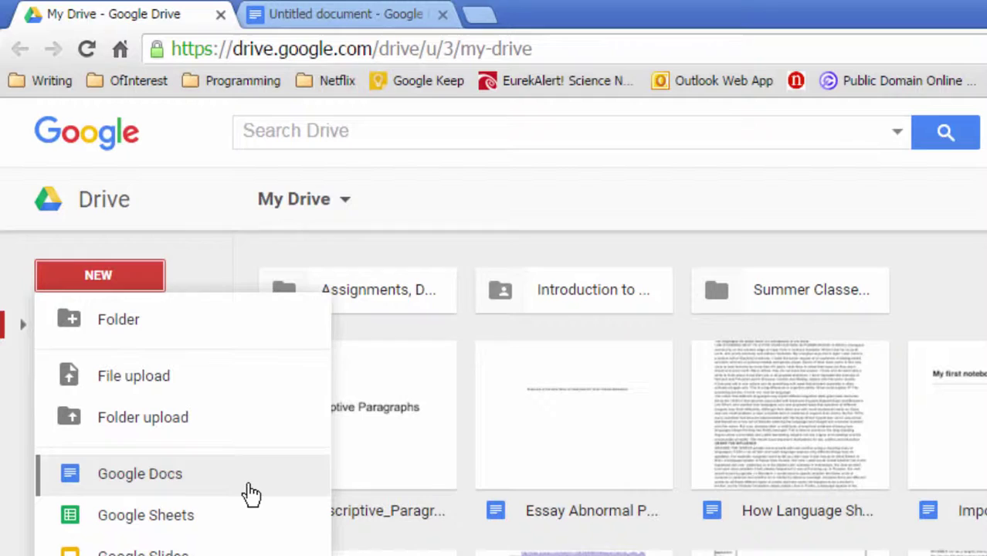
{"action": "left_click", "coordinate": [340, 16]}
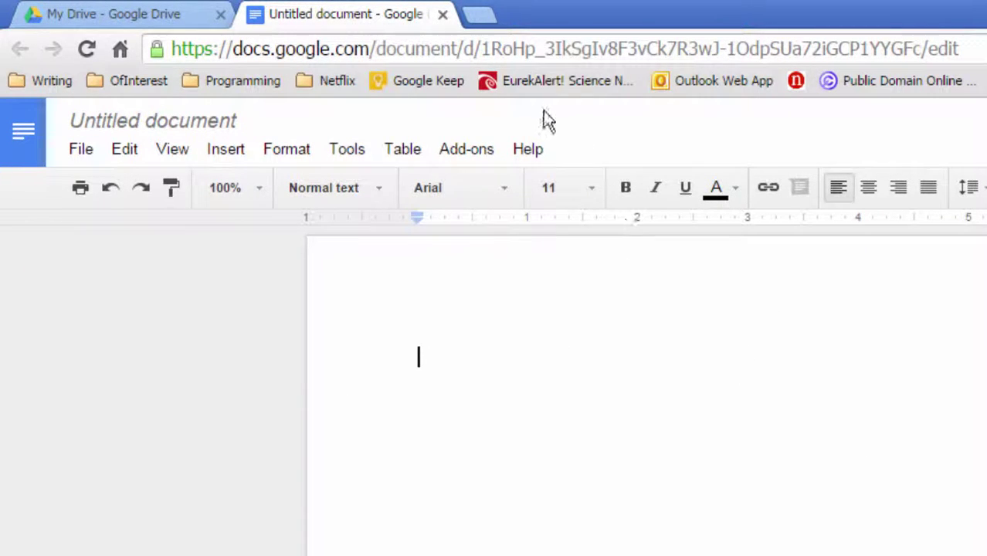
Install the free Speech Recognition add-on from the add-ons gallery and allow its requested permissions.
{"action": "left_click", "coordinate": [466, 153]}
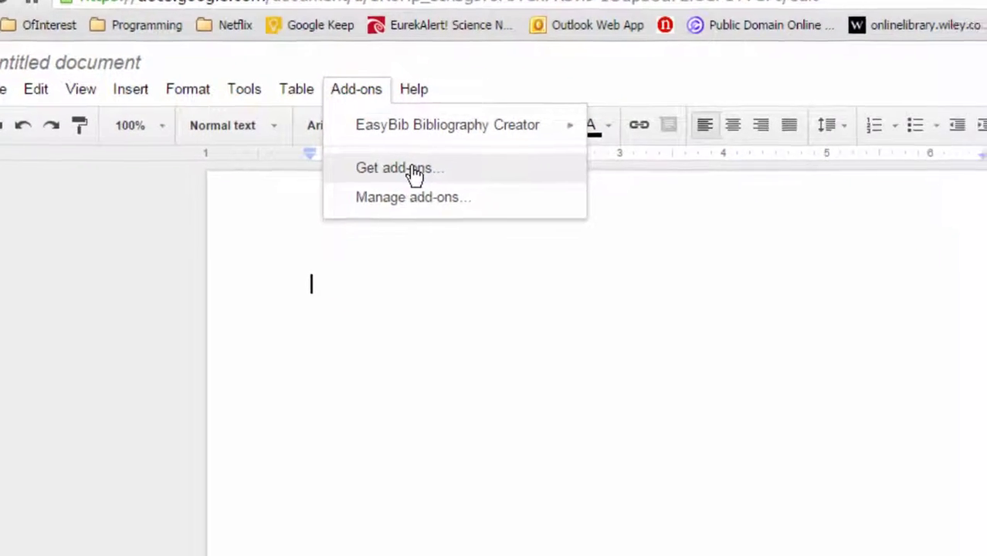
{"action": "left_click", "coordinate": [539, 238]}
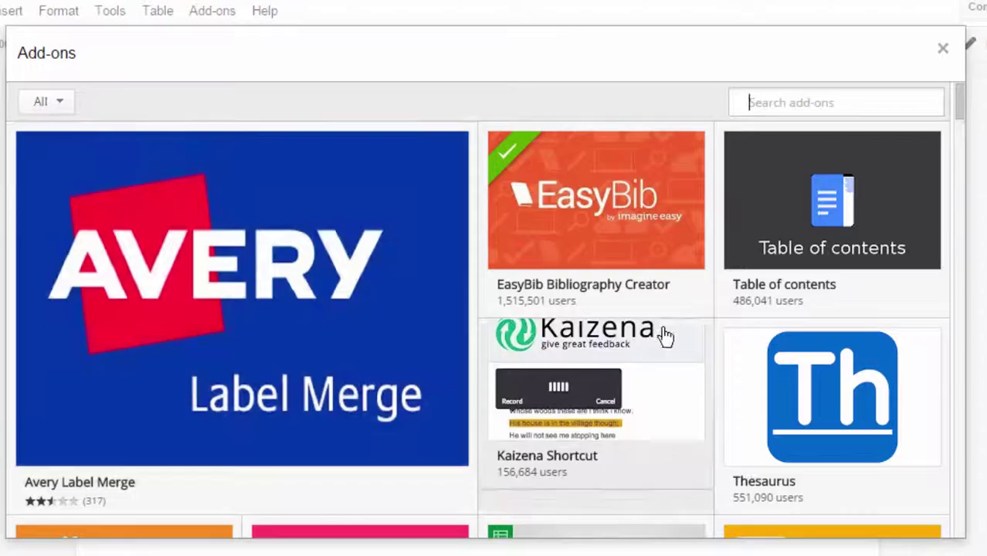
{"action": "scroll", "coordinate": [664, 335], "scroll_direction": "down", "scroll_amount": 2}
{"action": "scroll", "coordinate": [669, 335], "scroll_direction": "down", "scroll_amount": 2}
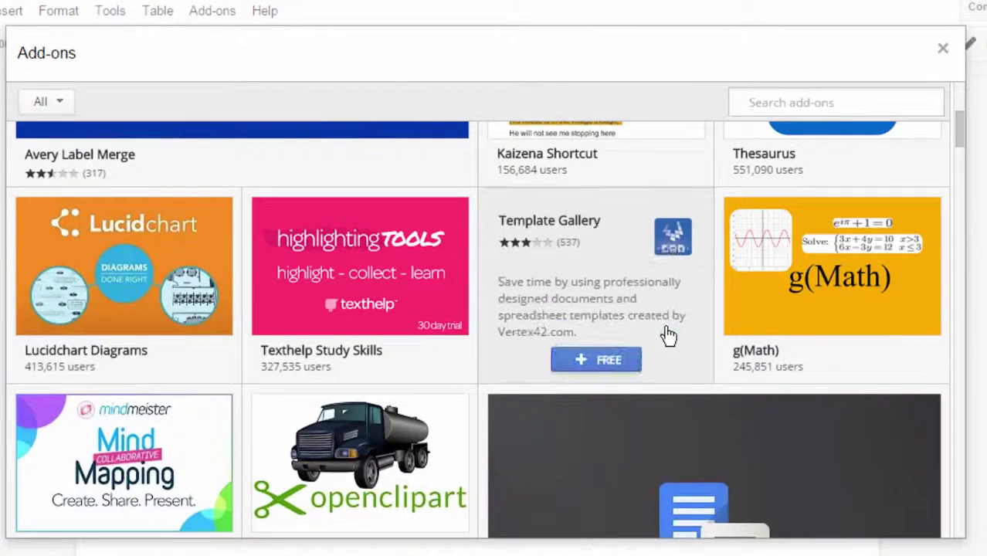
{"action": "scroll", "coordinate": [669, 336], "scroll_direction": "down", "scroll_amount": 2}
{"action": "scroll", "coordinate": [666, 335], "scroll_direction": "down", "scroll_amount": 4}
{"action": "scroll", "coordinate": [592, 308], "scroll_direction": "up", "scroll_amount": 2}
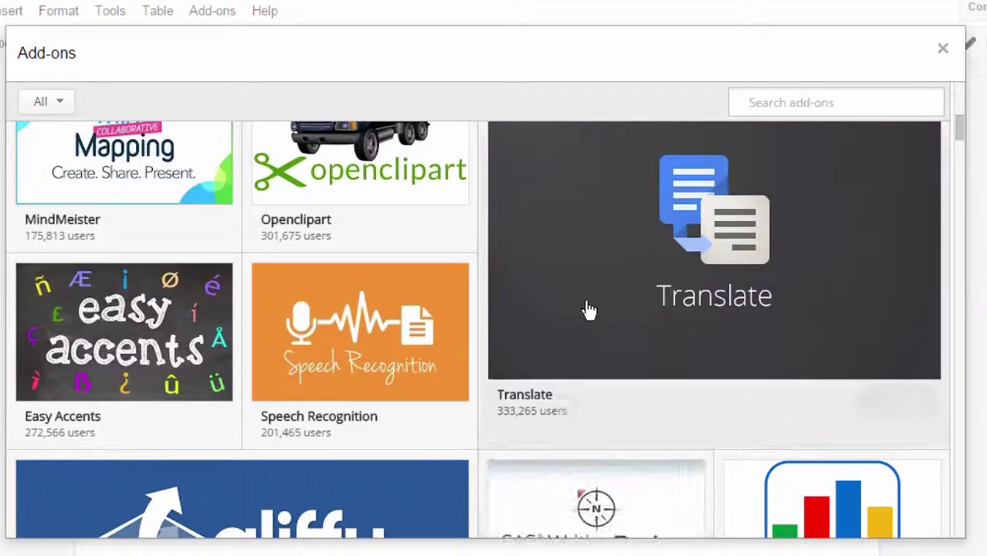
{"action": "mouse_move", "coordinate": [352, 346]}
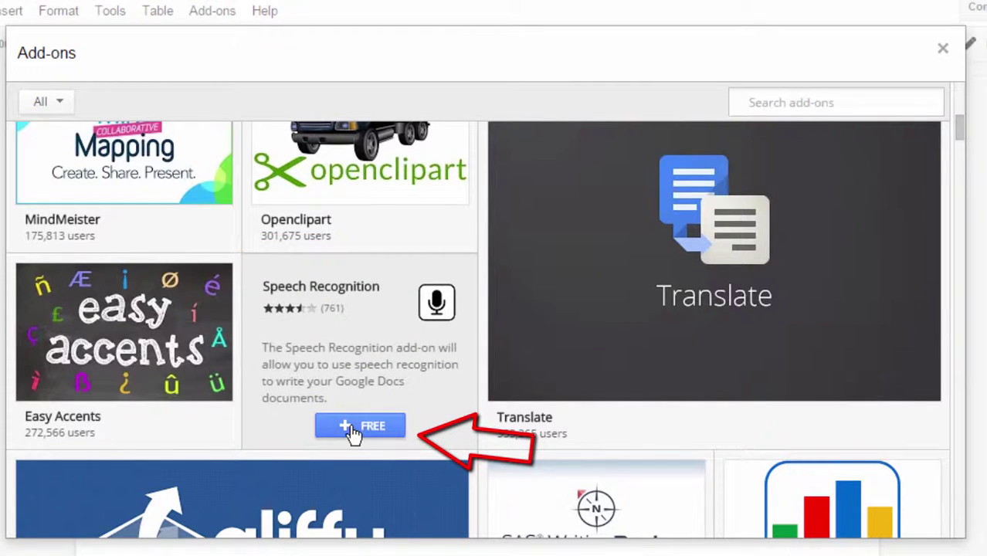
{"action": "left_click", "coordinate": [357, 425]}
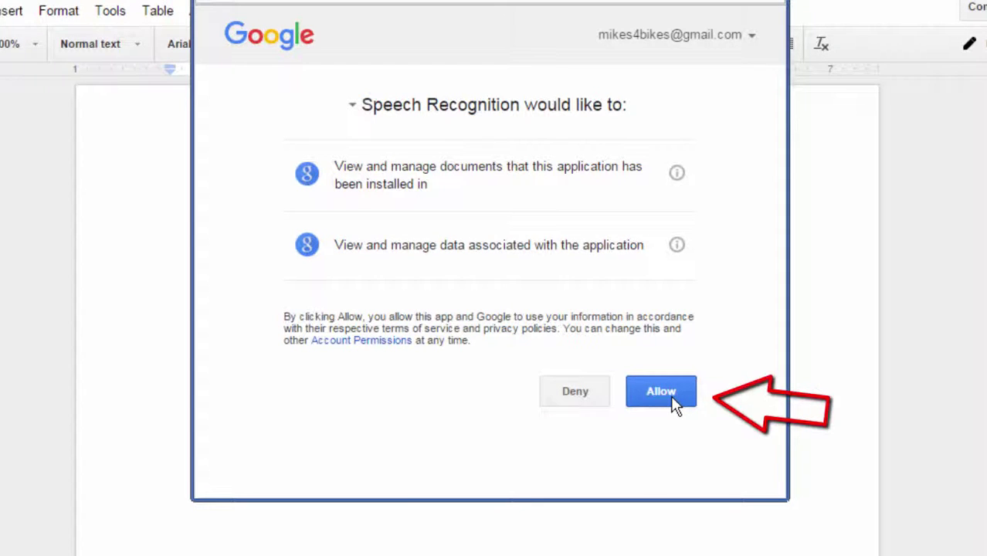
{"action": "left_click", "coordinate": [671, 394]}
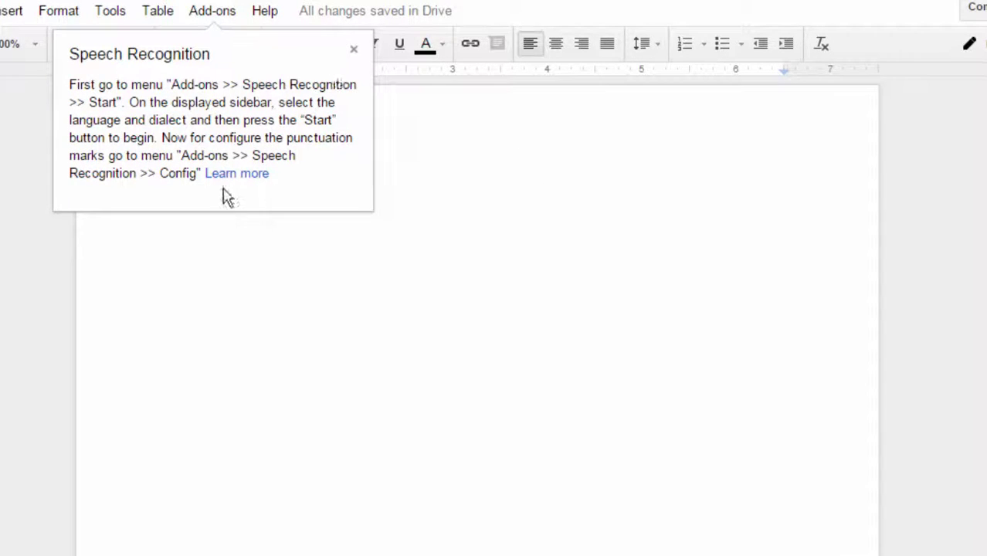
Dismiss the tip and start Speech Recognition, keeping English with the United States dialect.
{"action": "left_click", "coordinate": [353, 50]}
{"action": "left_click", "coordinate": [232, 14]}
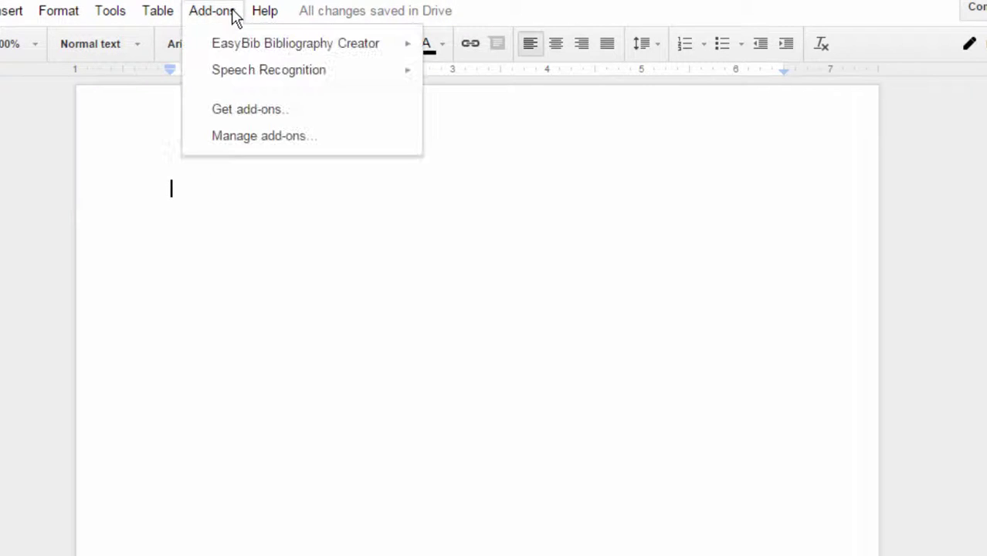
{"action": "mouse_move", "coordinate": [241, 74]}
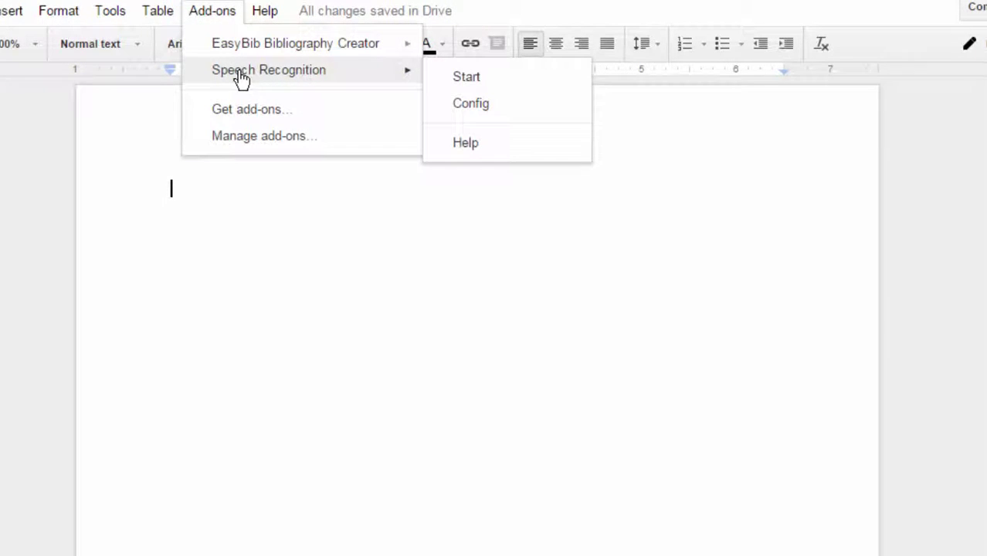
{"action": "left_click", "coordinate": [463, 77]}
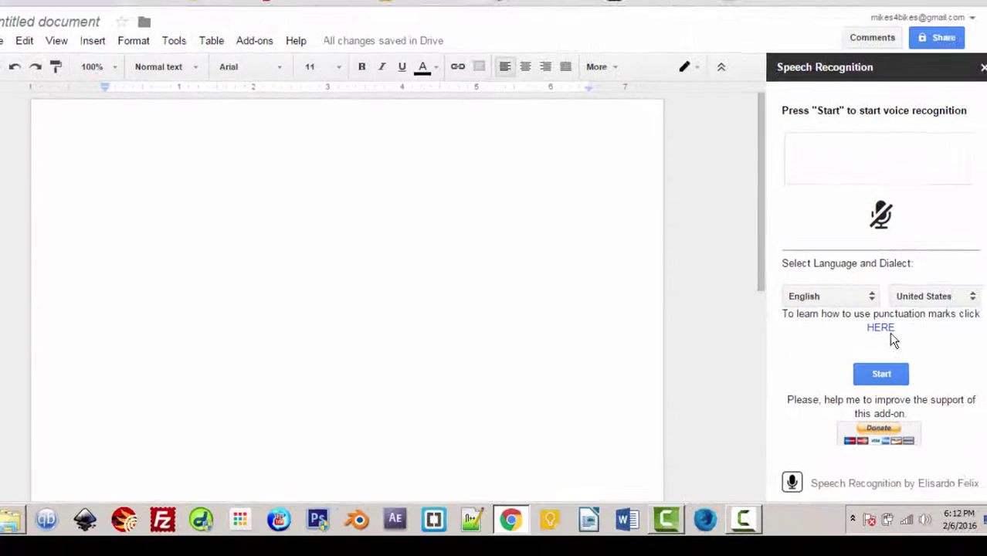
{"action": "left_click", "coordinate": [963, 299]}
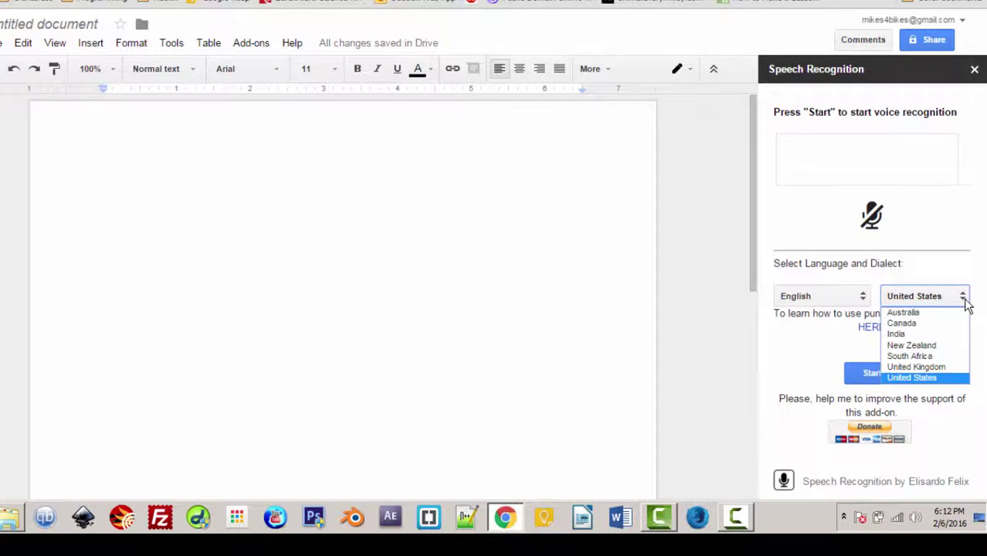
{"action": "left_click", "coordinate": [983, 274]}
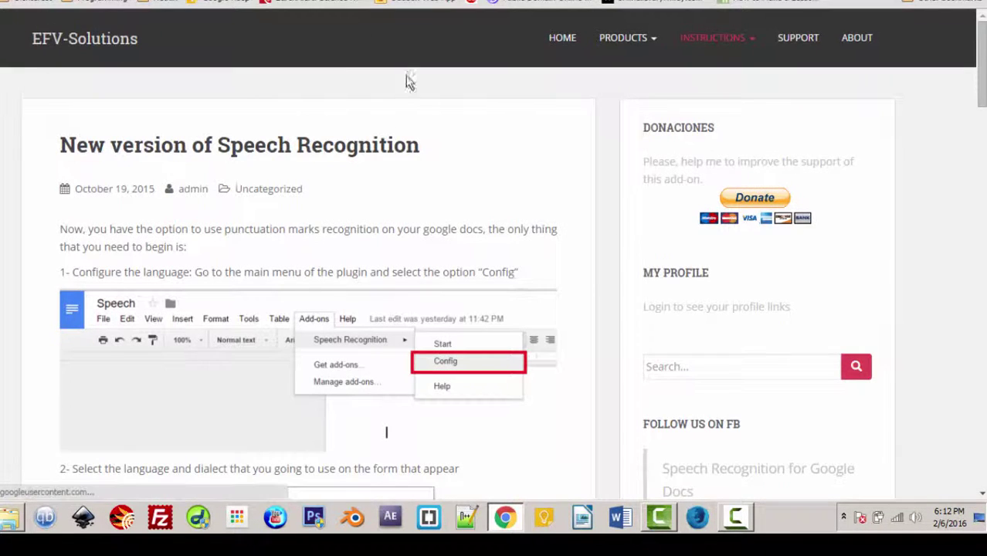
Scroll through the EFV-Solutions guide covering the Config form, punctuation words and Start option.
{"action": "scroll", "coordinate": [599, 261], "scroll_direction": "down", "scroll_amount": 2}
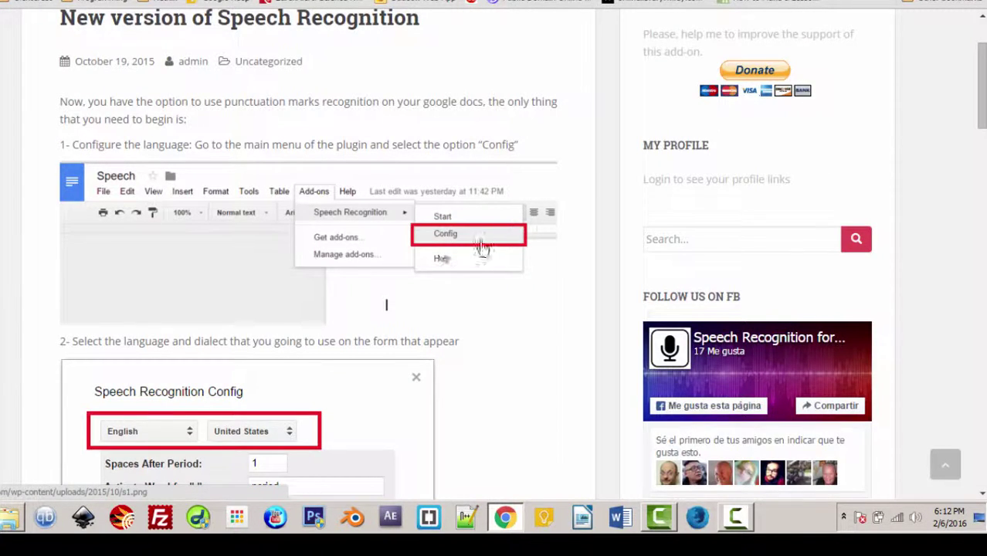
{"action": "scroll", "coordinate": [488, 375], "scroll_direction": "down", "scroll_amount": 2}
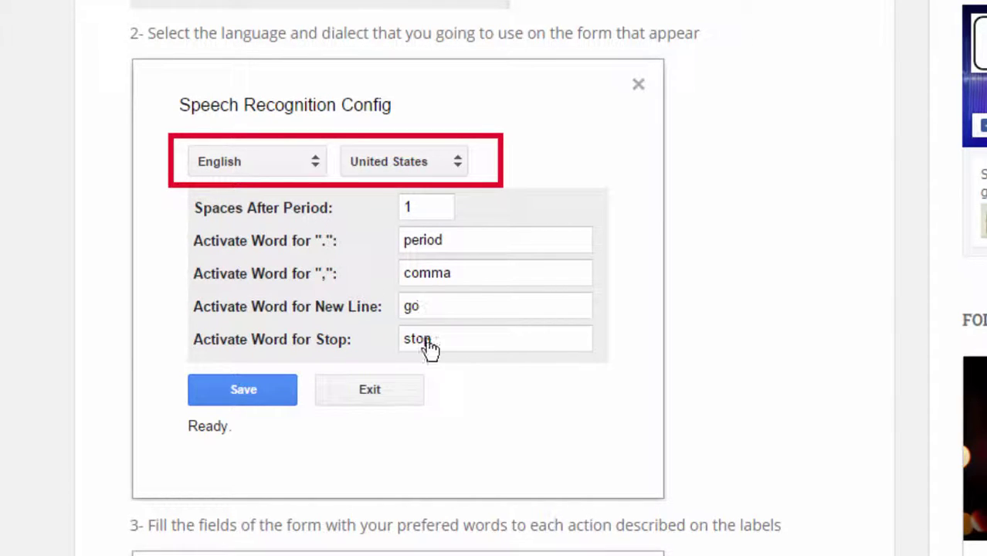
{"action": "scroll", "coordinate": [340, 464], "scroll_direction": "down", "scroll_amount": 5}
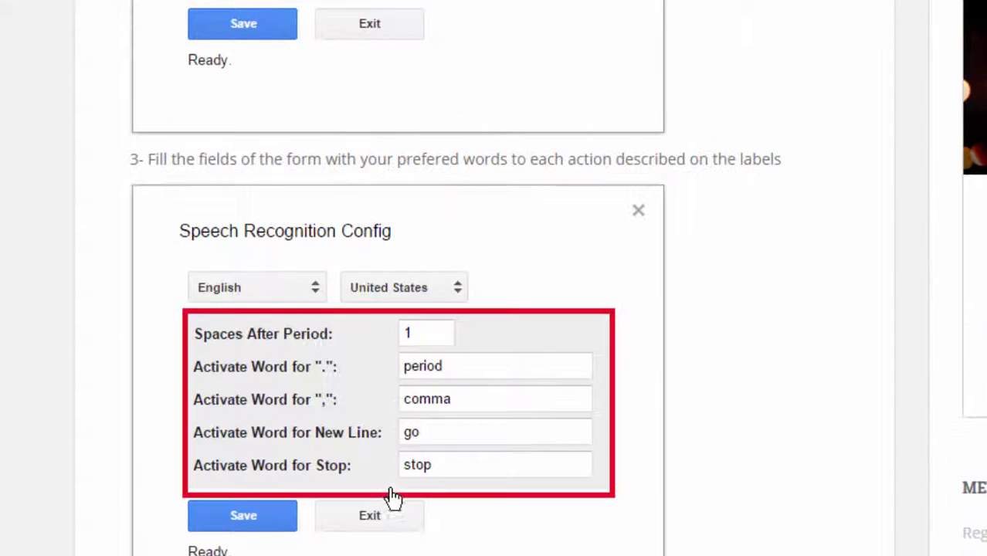
{"action": "scroll", "coordinate": [392, 350], "scroll_direction": "down", "scroll_amount": 2}
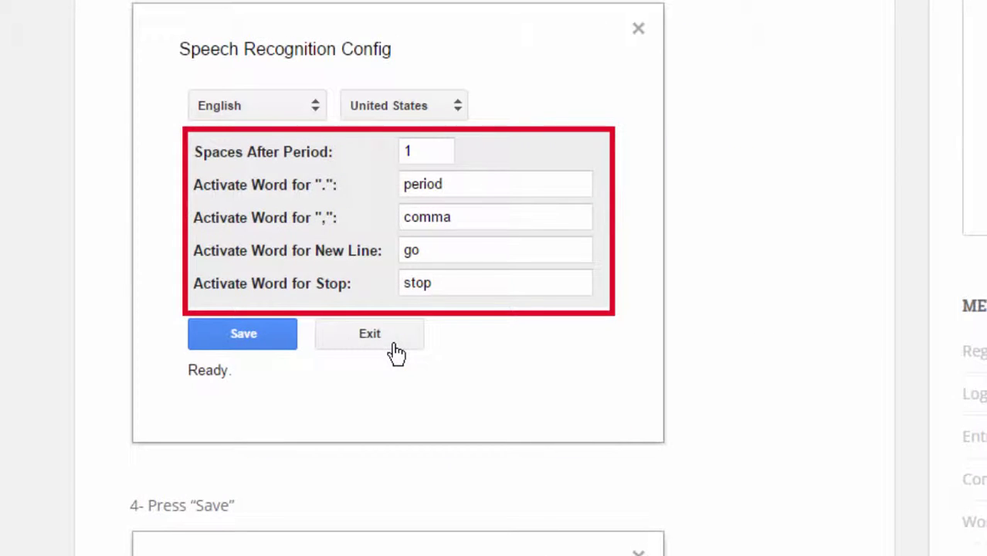
{"action": "scroll", "coordinate": [395, 354], "scroll_direction": "down", "scroll_amount": 7}
{"action": "scroll", "coordinate": [395, 353], "scroll_direction": "down", "scroll_amount": 4}
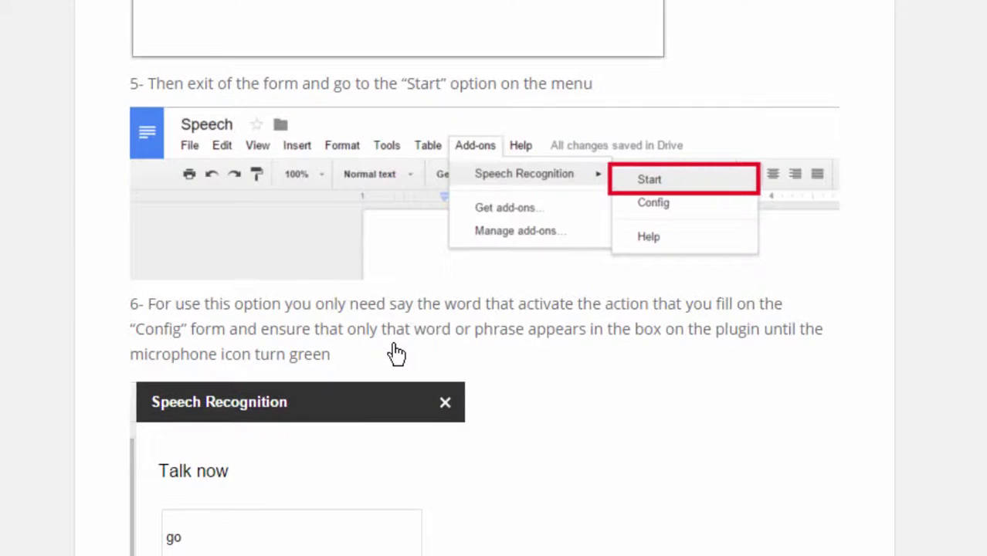
{"action": "scroll", "coordinate": [394, 353], "scroll_direction": "up", "scroll_amount": 13}
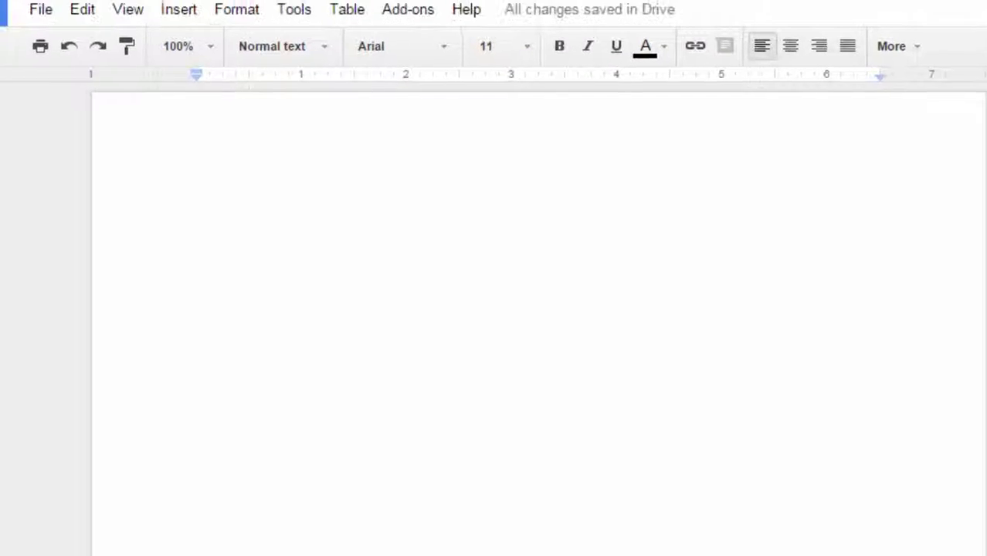
In Speech Recognition Config, choose English and United States, keep the default activation words, and save.
{"action": "left_click", "coordinate": [425, 59]}
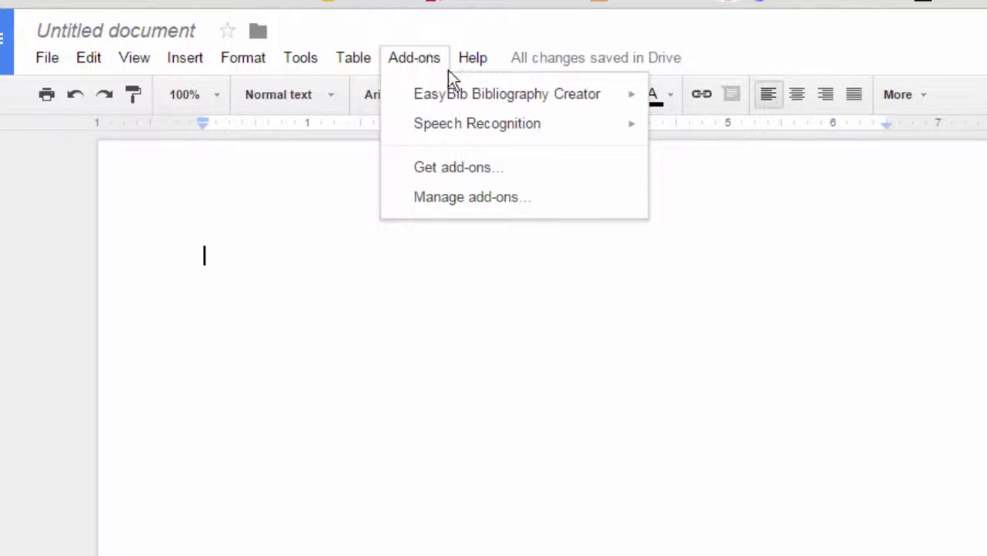
{"action": "mouse_move", "coordinate": [470, 124]}
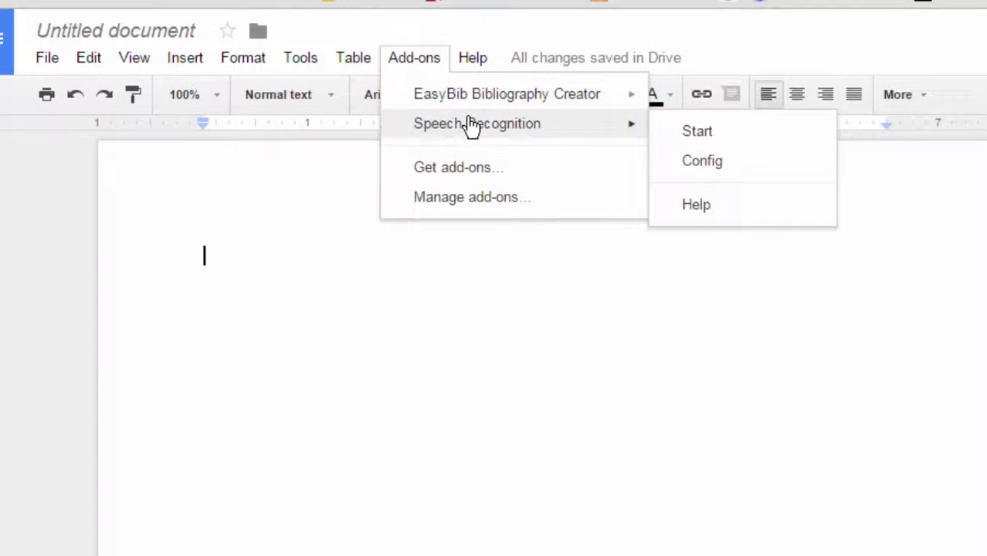
{"action": "left_click", "coordinate": [706, 165]}
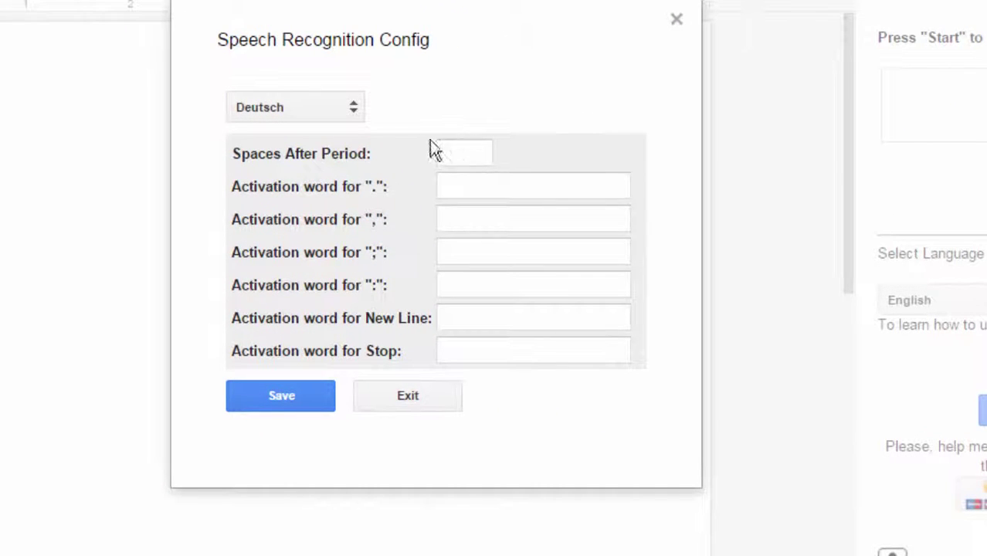
{"action": "left_click", "coordinate": [354, 108]}
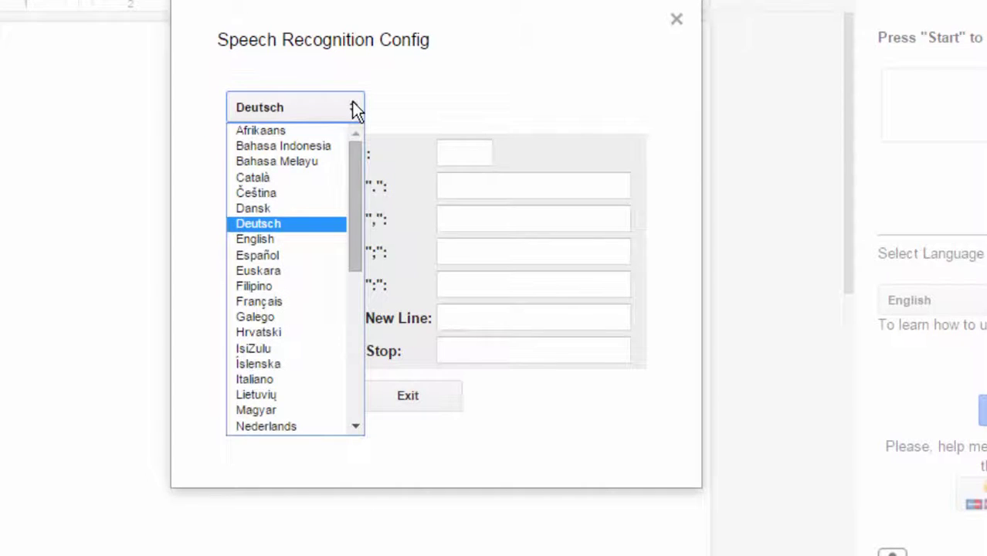
{"action": "left_click", "coordinate": [317, 238]}
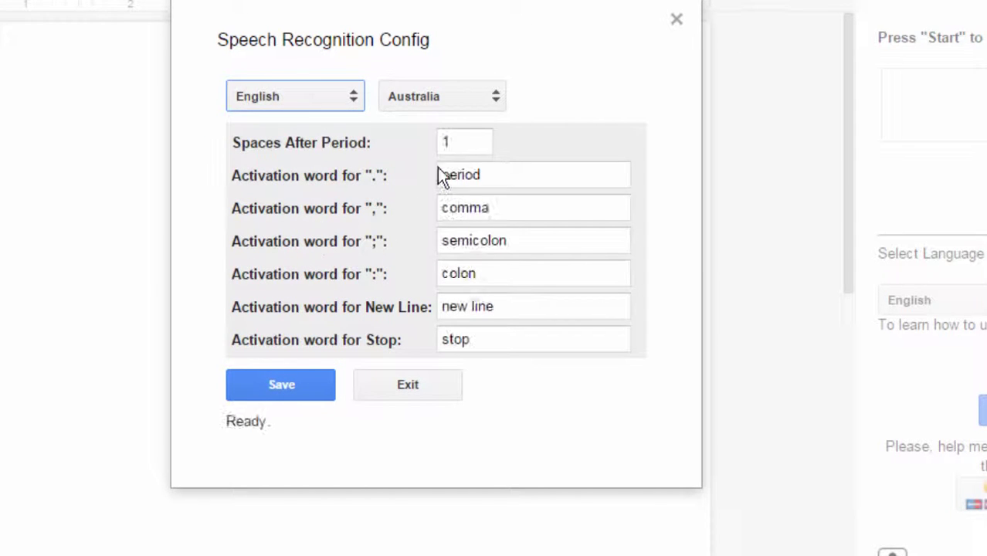
{"action": "left_click", "coordinate": [484, 97]}
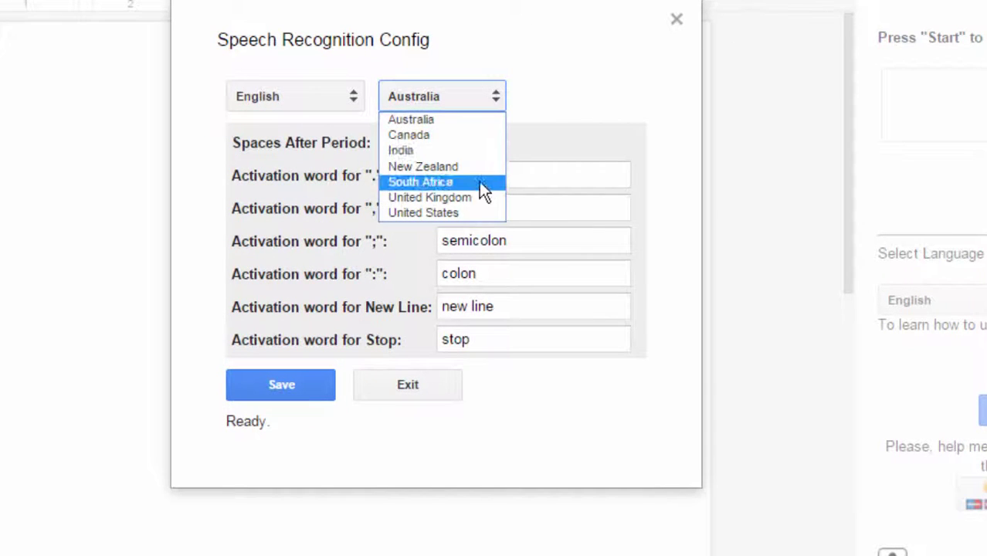
{"action": "left_click", "coordinate": [485, 213]}
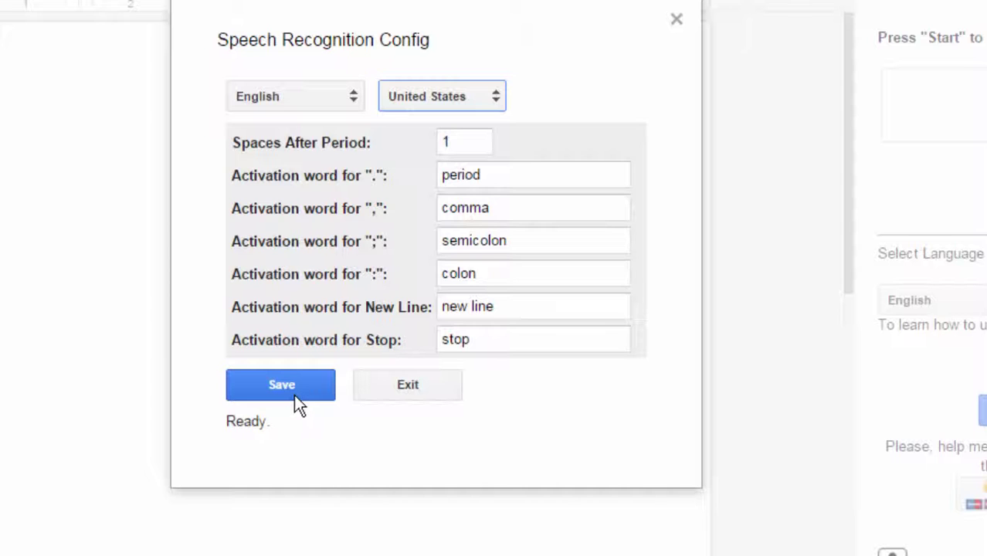
{"action": "left_click_drag", "start_coordinate": [635, 241], "coordinate": [568, 441]}
{"action": "left_click", "coordinate": [540, 346]}
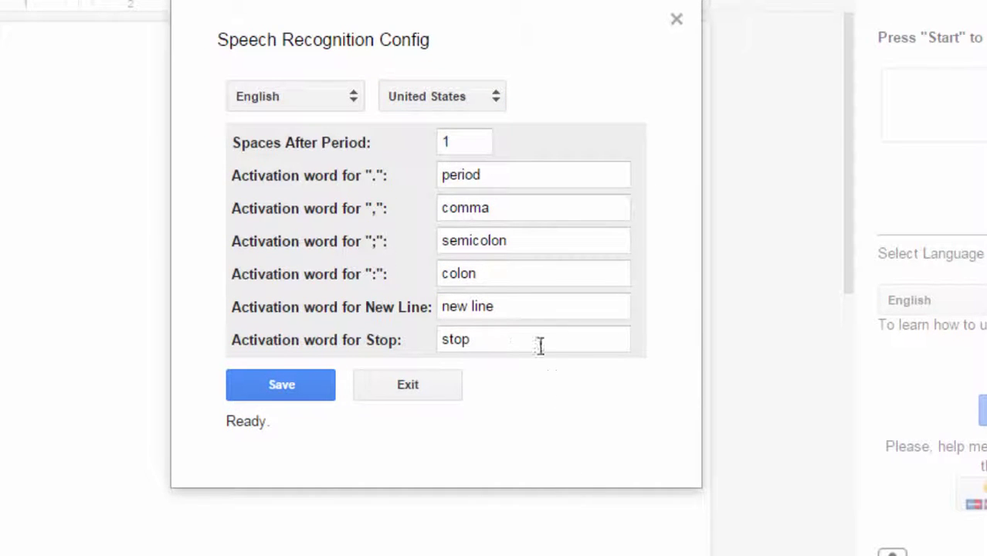
{"action": "left_click", "coordinate": [258, 385]}
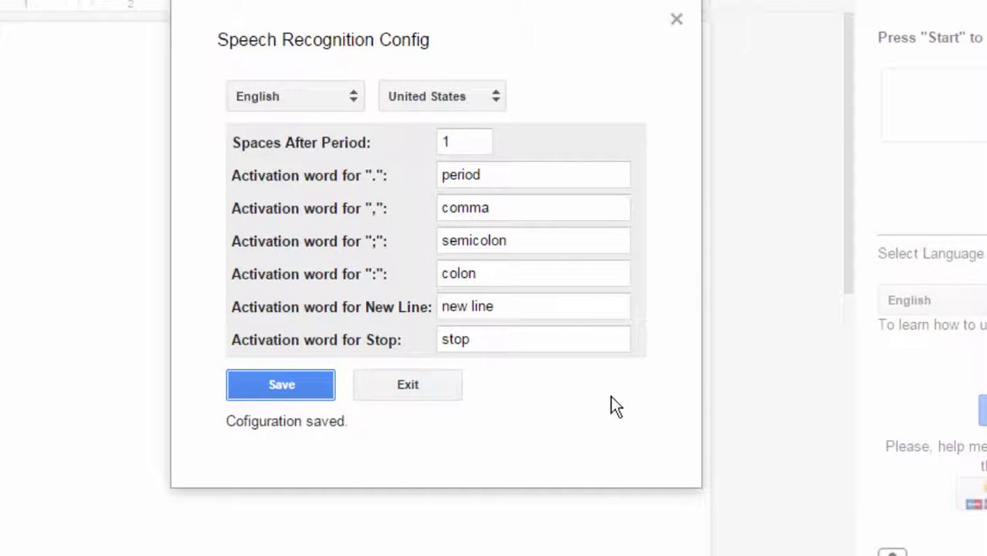
Exit Config, start listening with microphone access allowed, and dictate 'This is an example of voice dictation in Google Docs.'.
{"action": "left_click", "coordinate": [448, 390]}
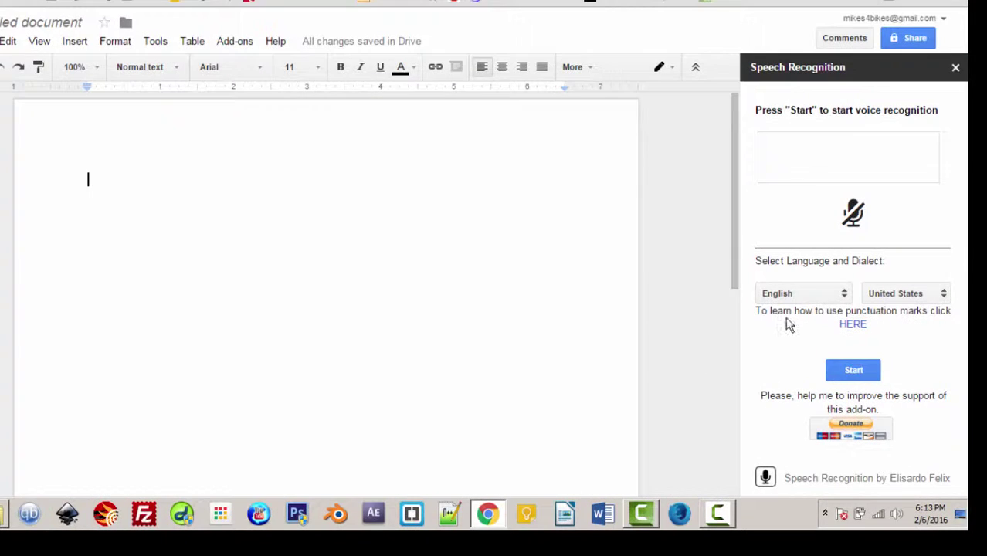
{"action": "left_click", "coordinate": [845, 372]}
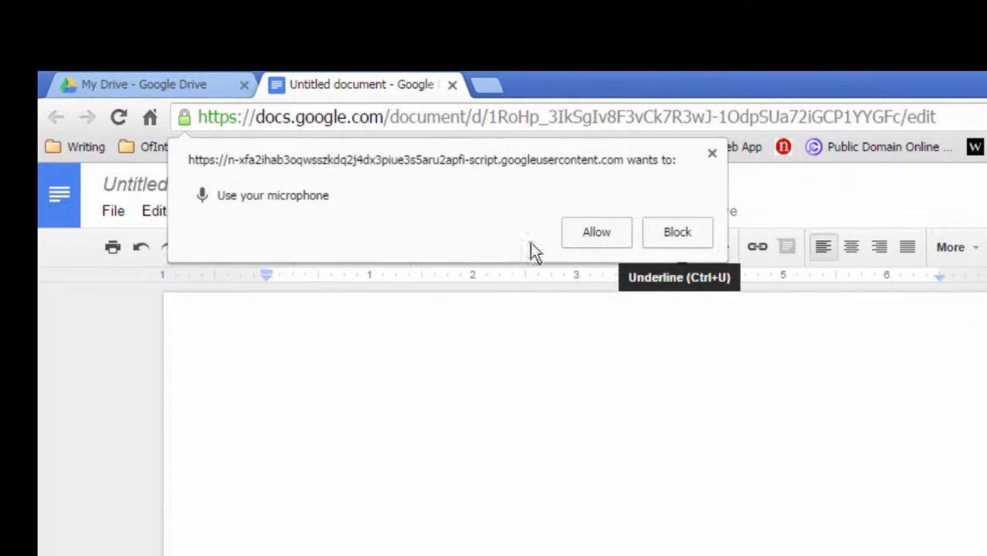
{"action": "left_click", "coordinate": [597, 232]}
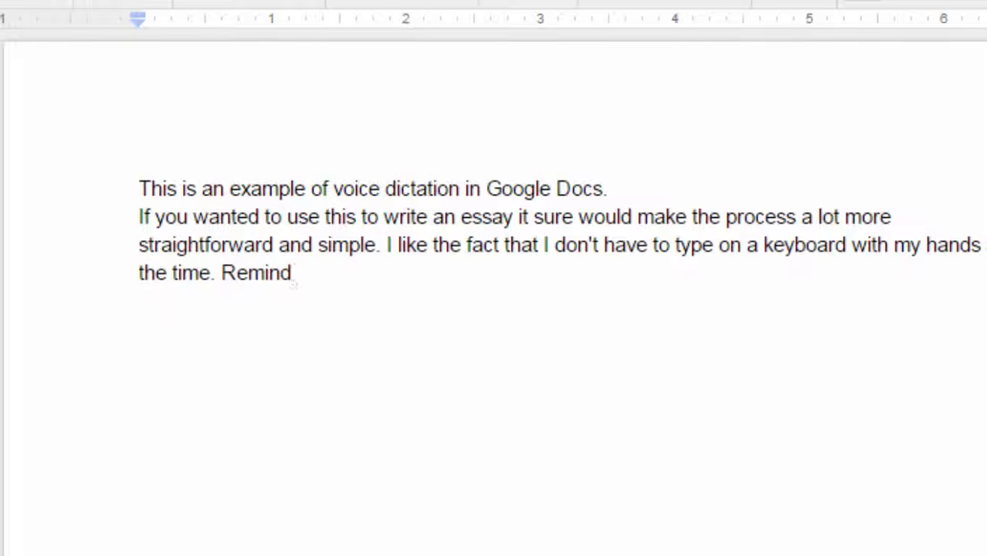
Start a new line and dictate the paragraph on enunciating, experimenting and turning off recognition.
{"action": "key", "text": "Return"}
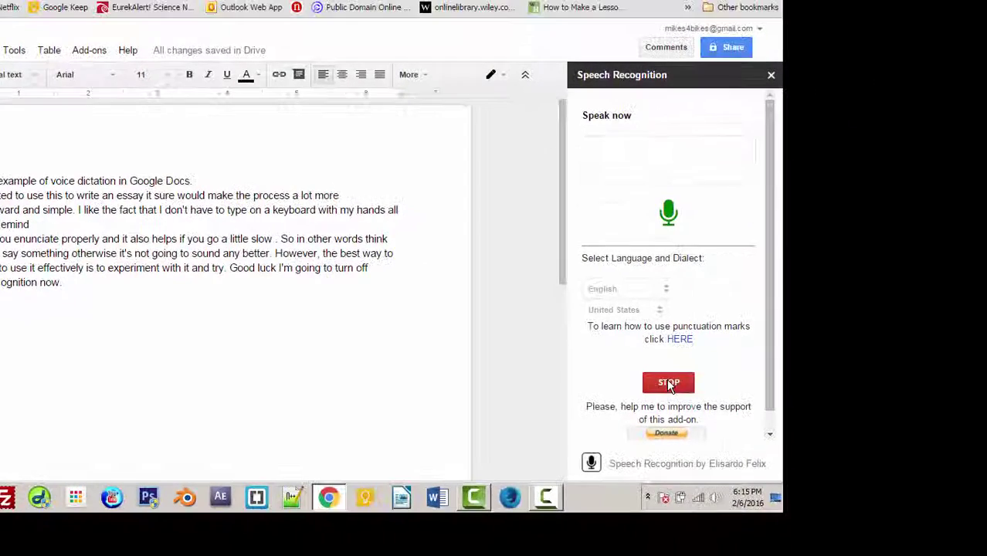
Pause dictation, dictate a comma between 'Good luck' and 'I'm', then stop listening.
{"action": "left_click", "coordinate": [669, 383]}
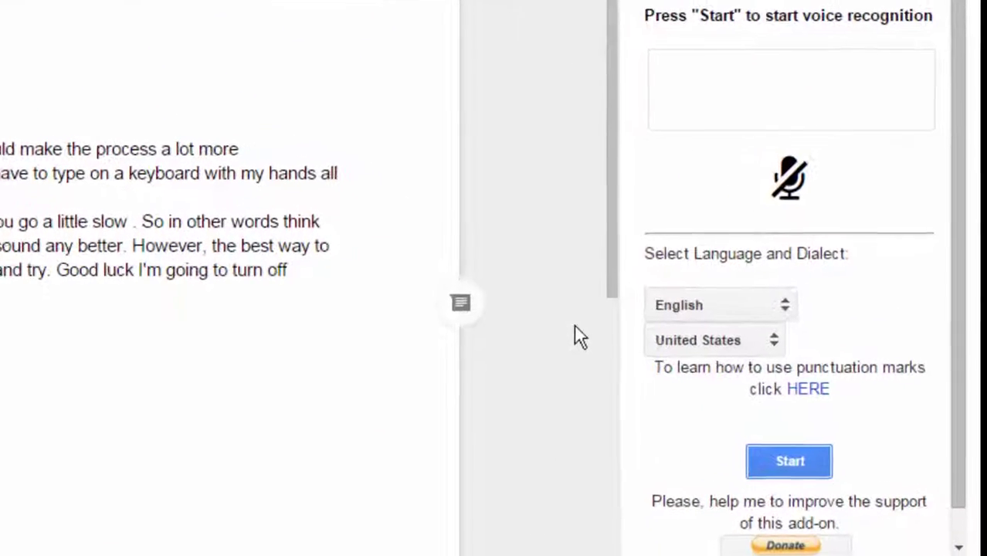
{"action": "left_click", "coordinate": [129, 270]}
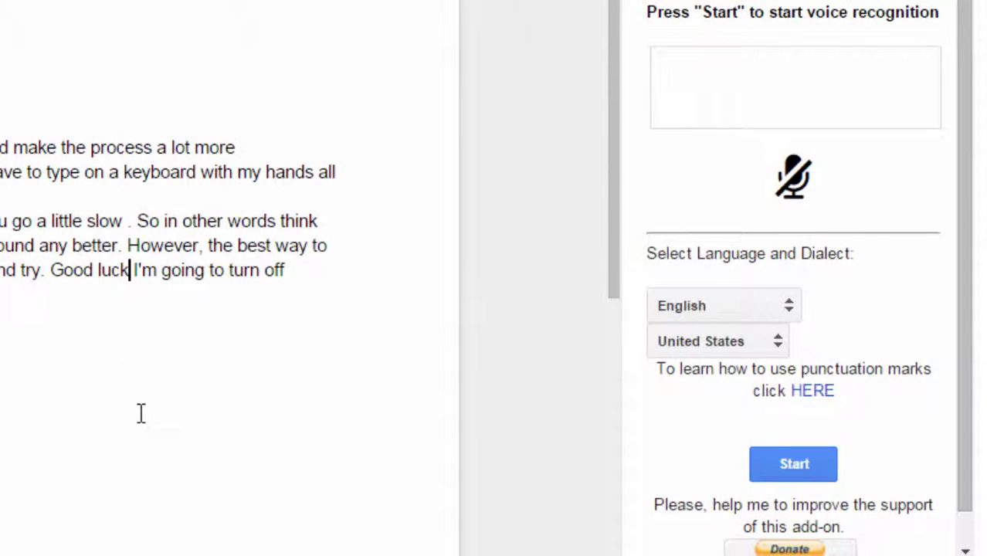
{"action": "left_click", "coordinate": [798, 461]}
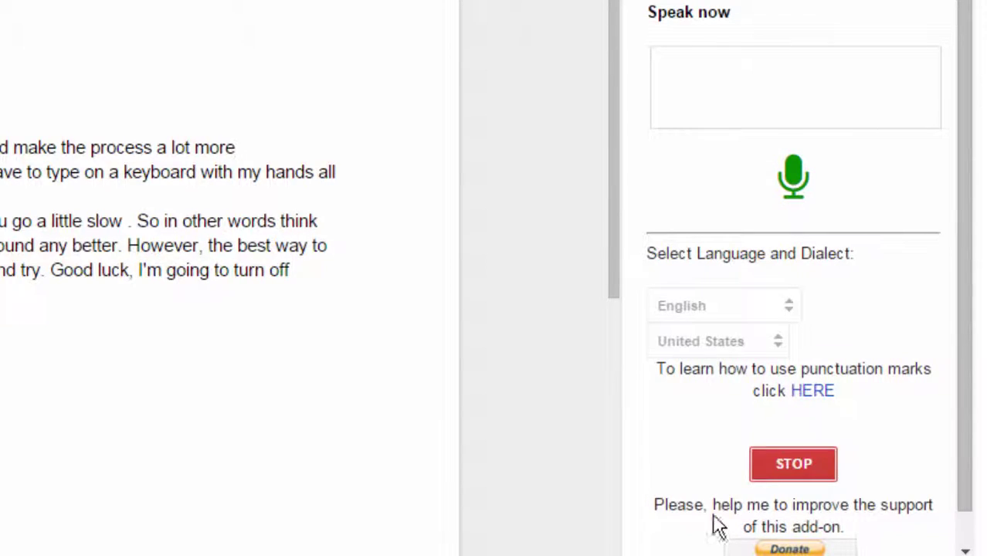
{"action": "left_click", "coordinate": [801, 464]}
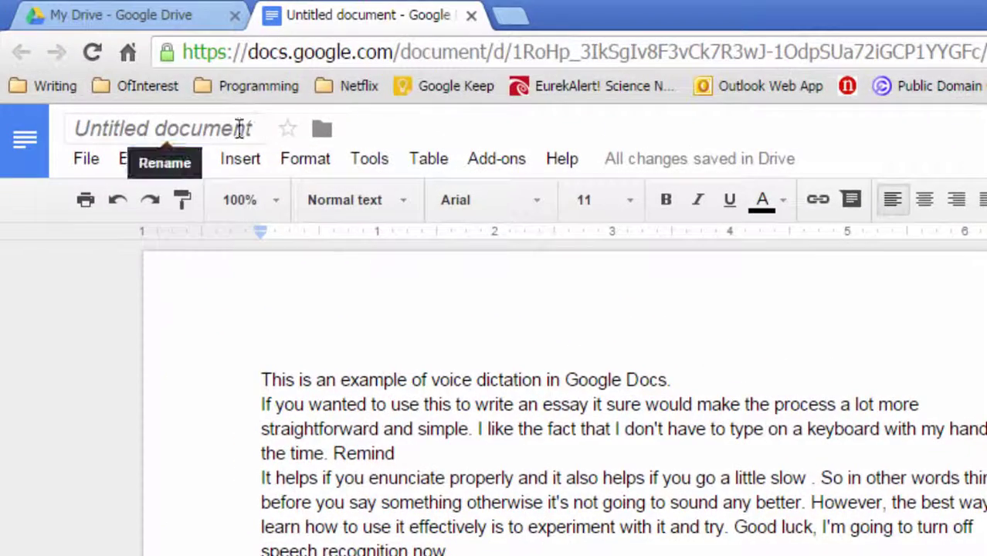
Accept the suggested title 'This is an example of voice dictation in Google Docs' for the Untitled document.
{"action": "left_click", "coordinate": [240, 129]}
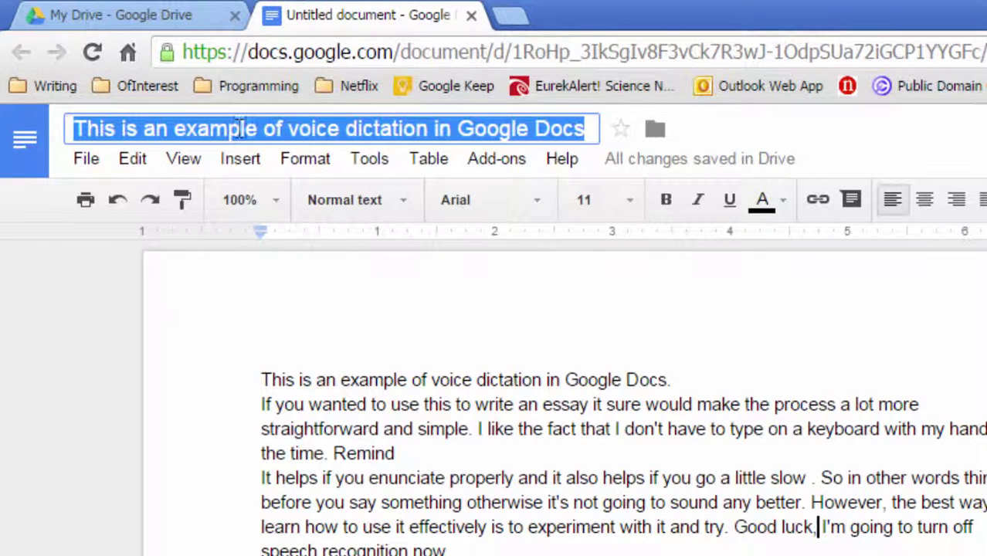
{"action": "key", "text": "Return"}
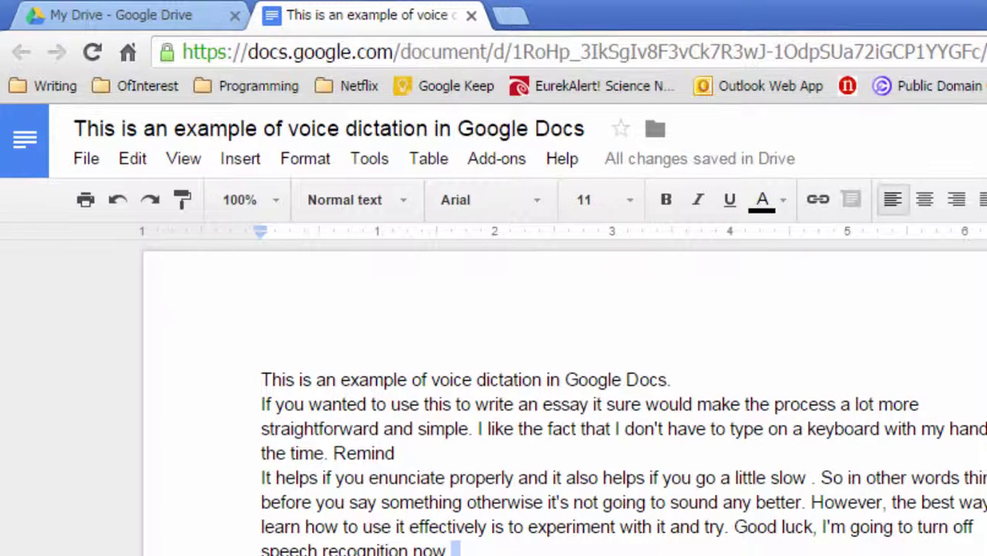